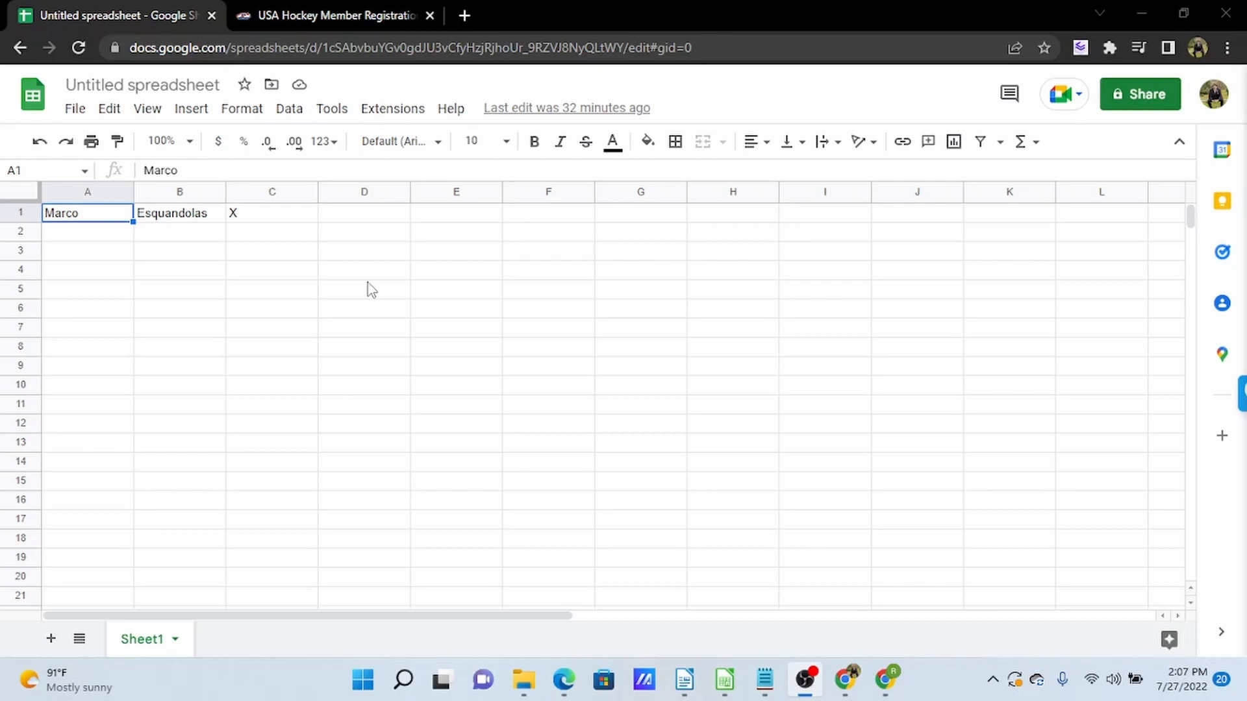
Publish the entire spreadsheet to the web as comma-separated values (.csv) and approve the publishing request
left_click(75, 109)
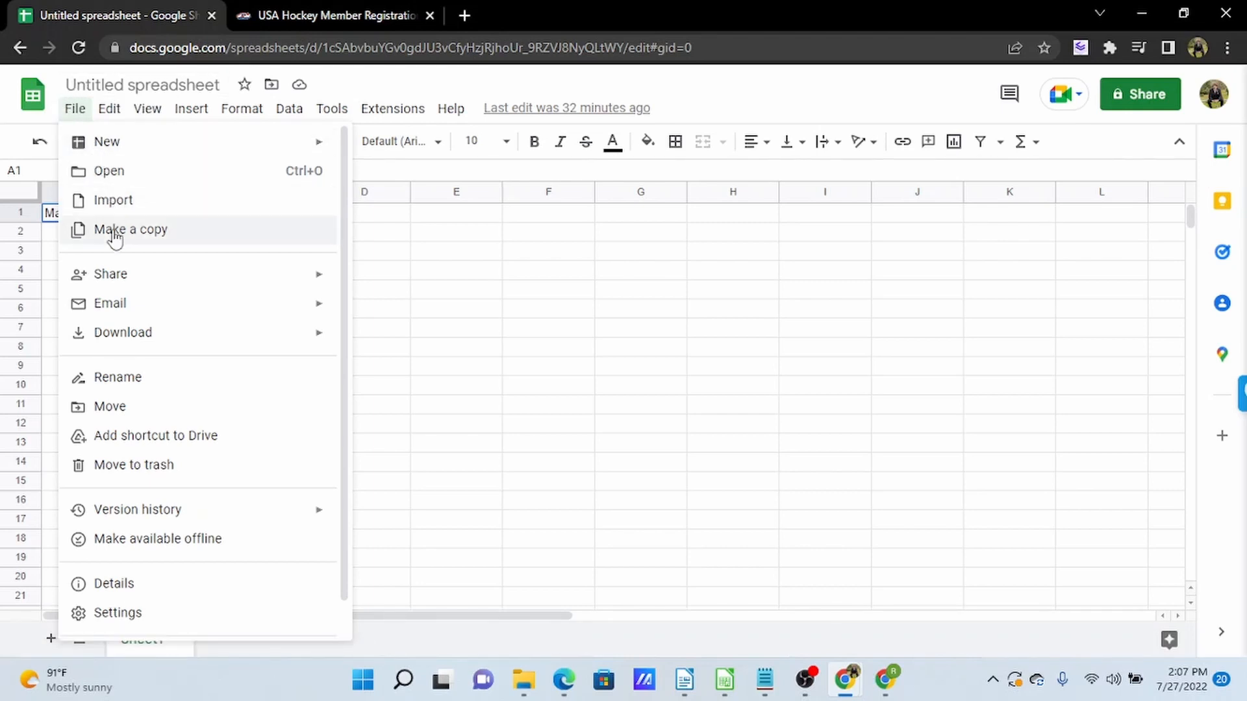
mouse_move(104, 280)
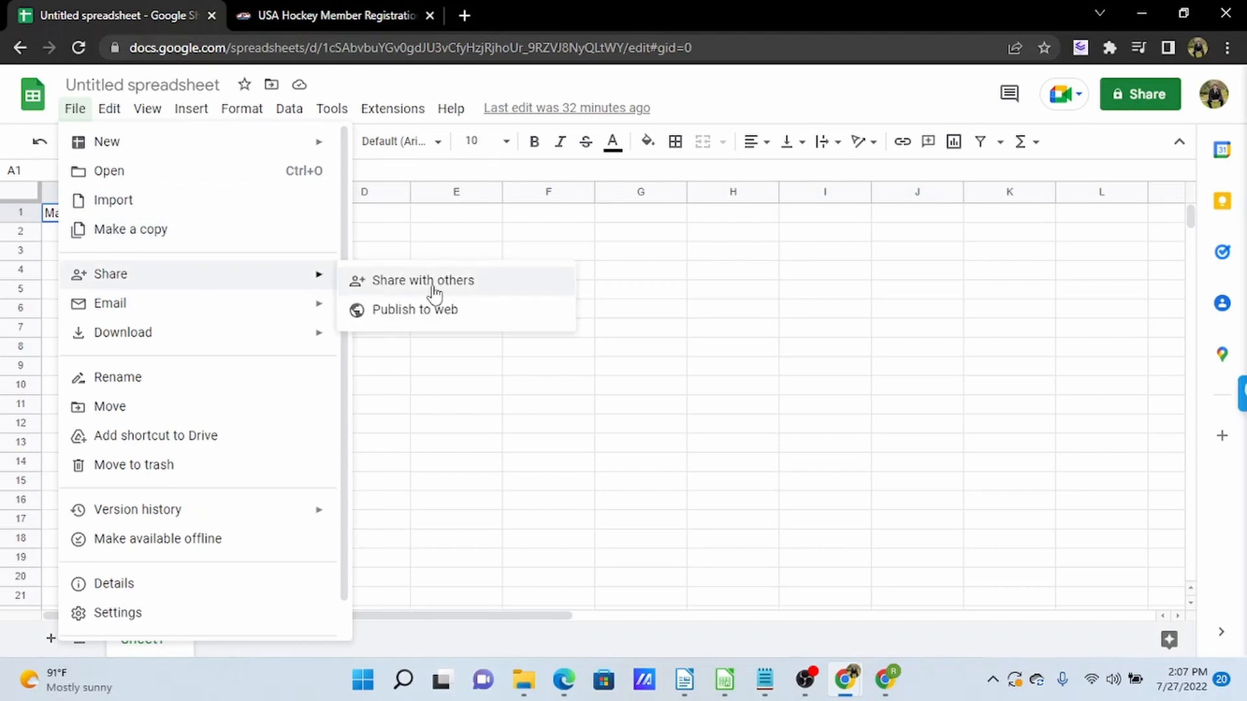
left_click(398, 312)
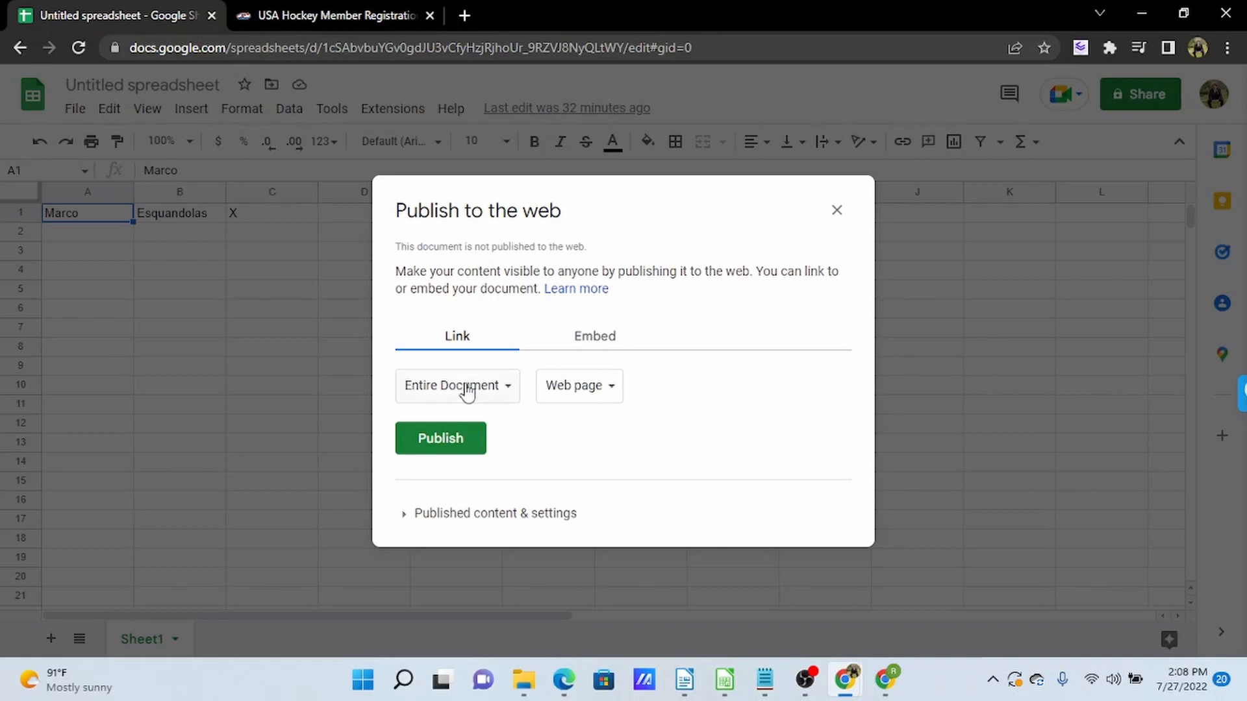
left_click(488, 388)
left_click(490, 388)
left_click(501, 392)
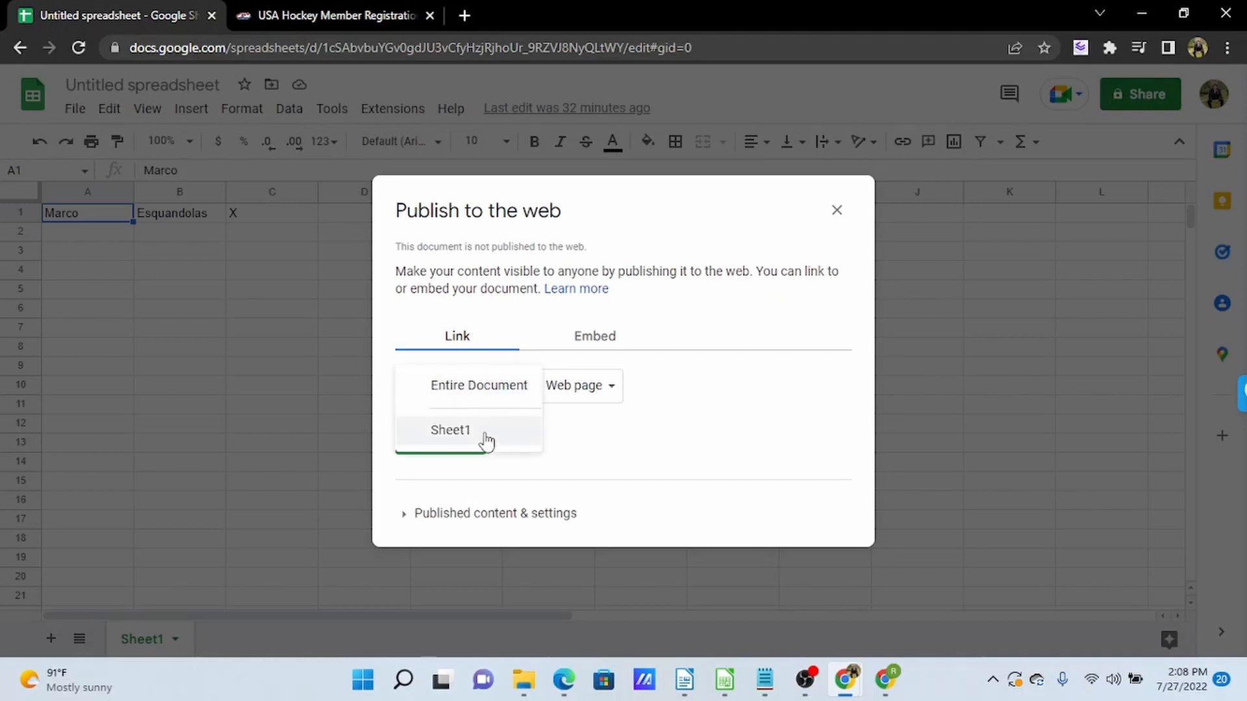
left_click(497, 390)
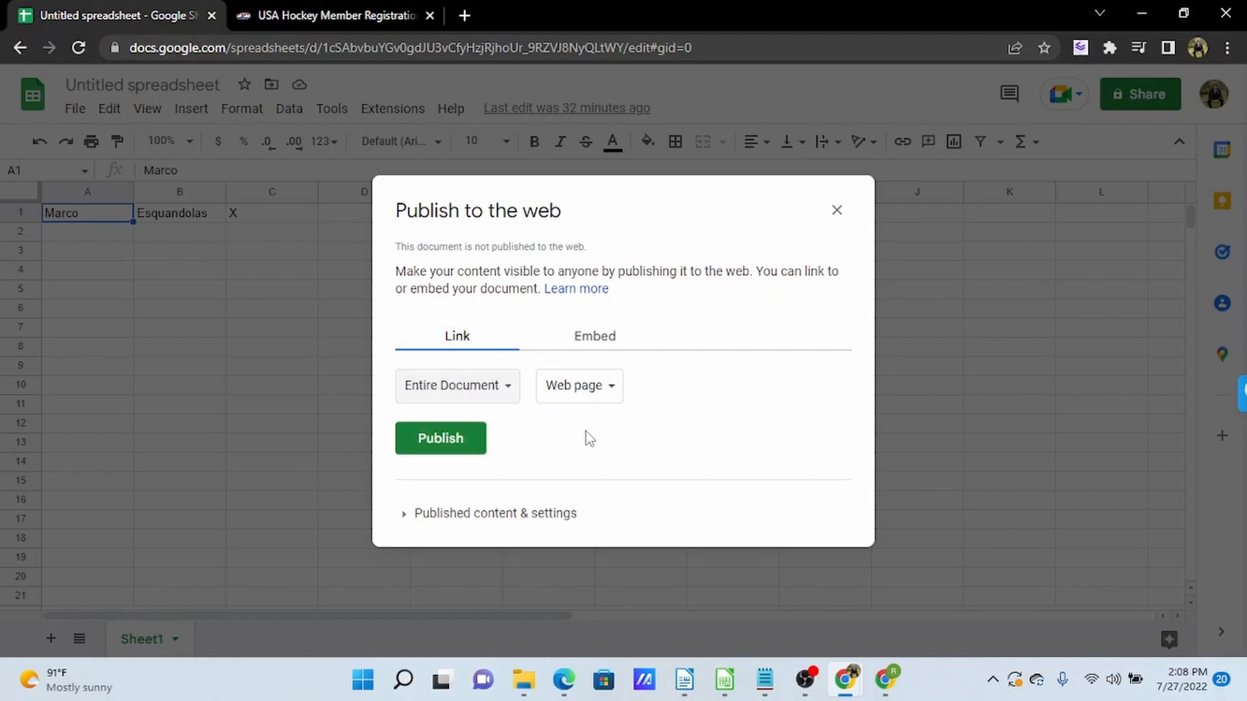
left_click(594, 393)
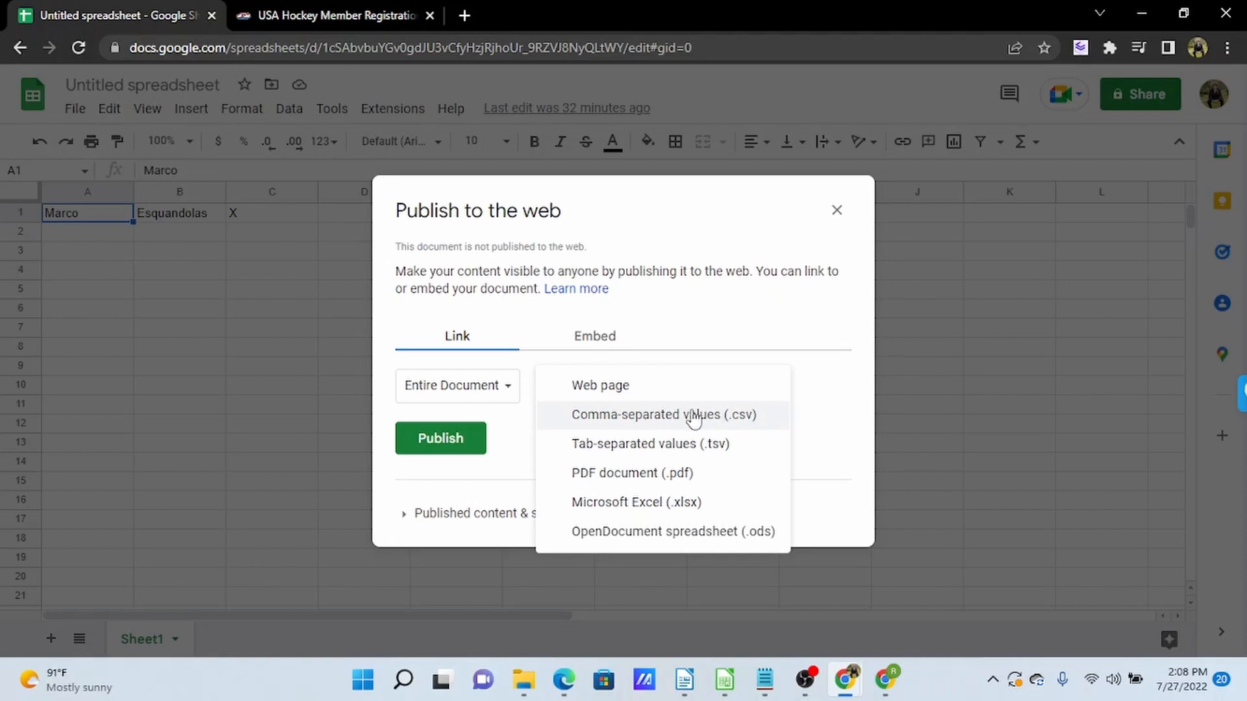
left_click(685, 415)
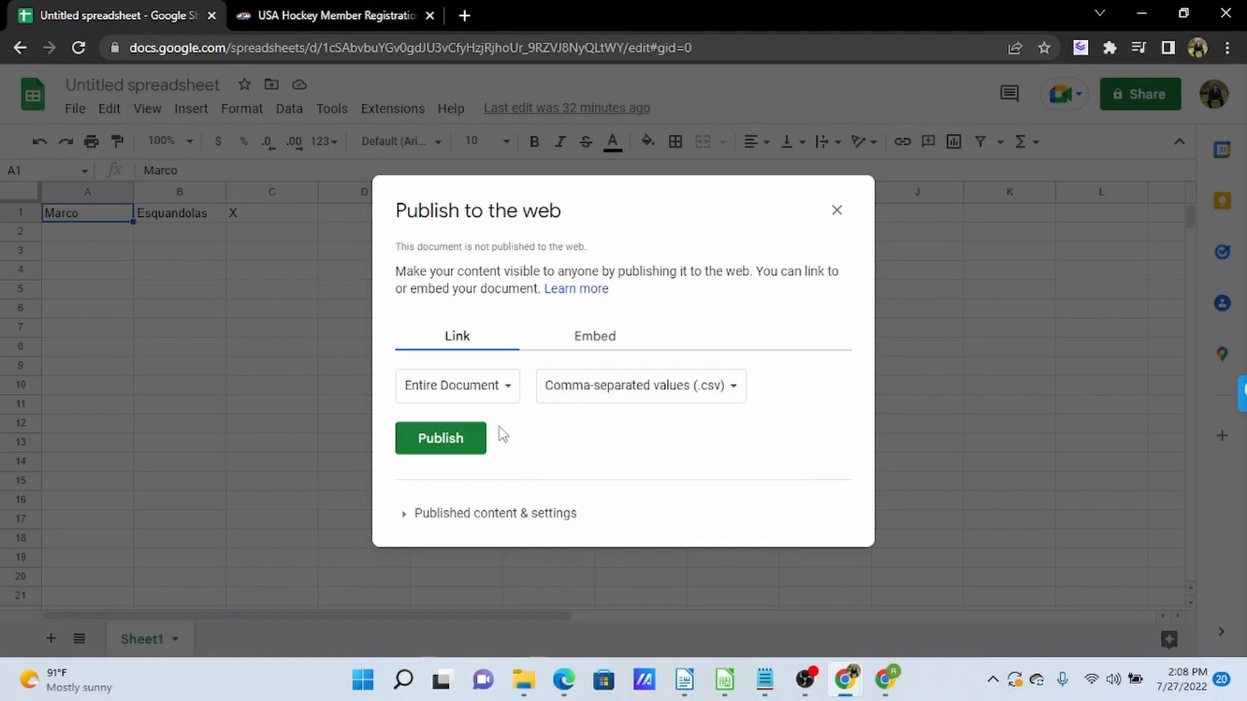
left_click(458, 443)
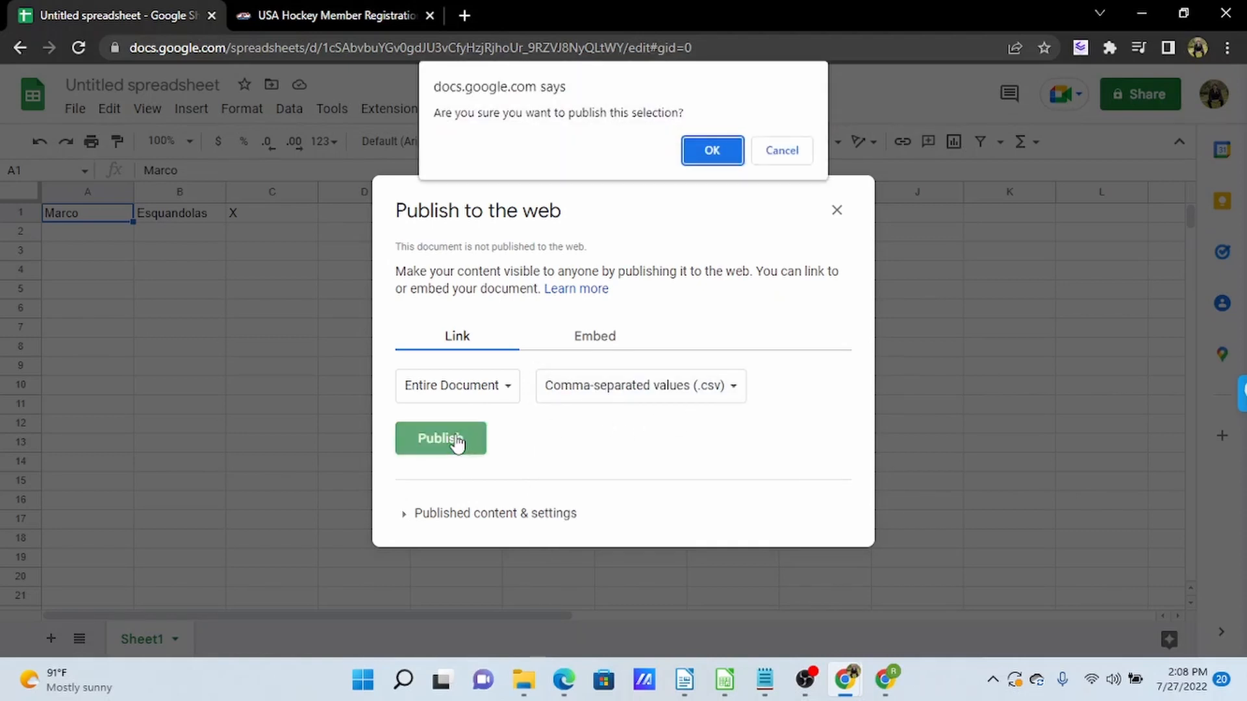
left_click(711, 150)
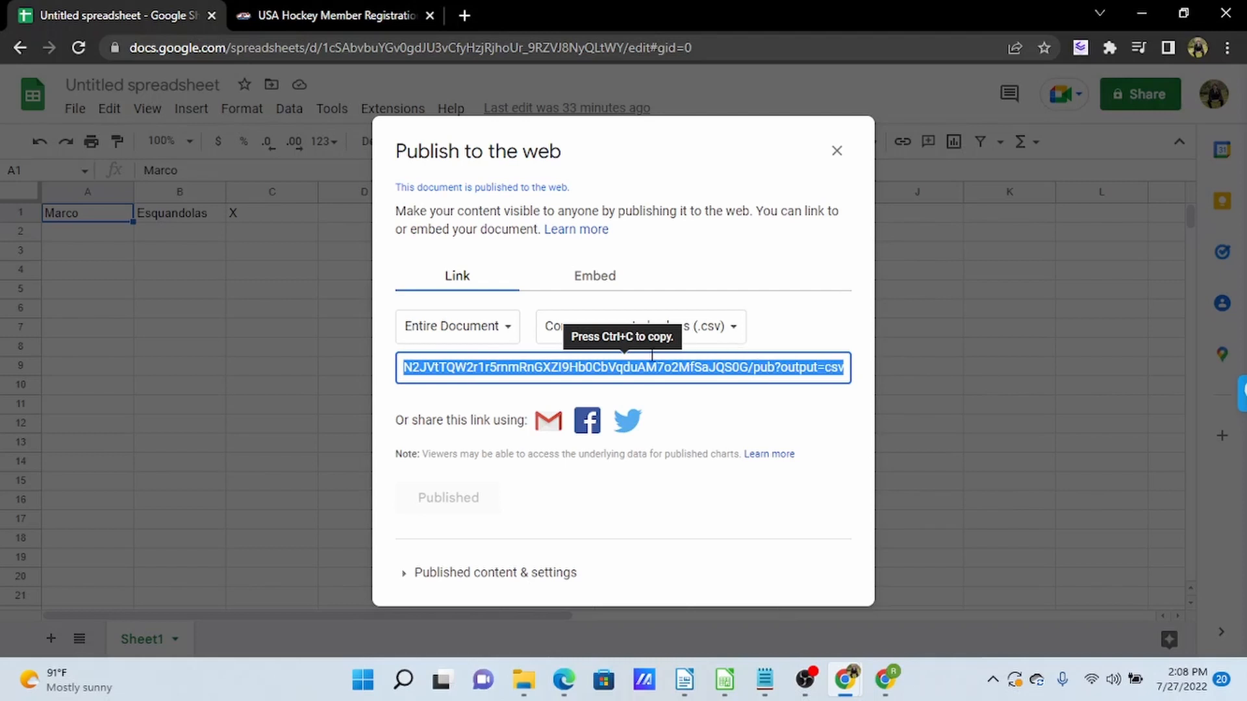
Copy the link of the published CSV and close the publishing dialog
right_click(615, 371)
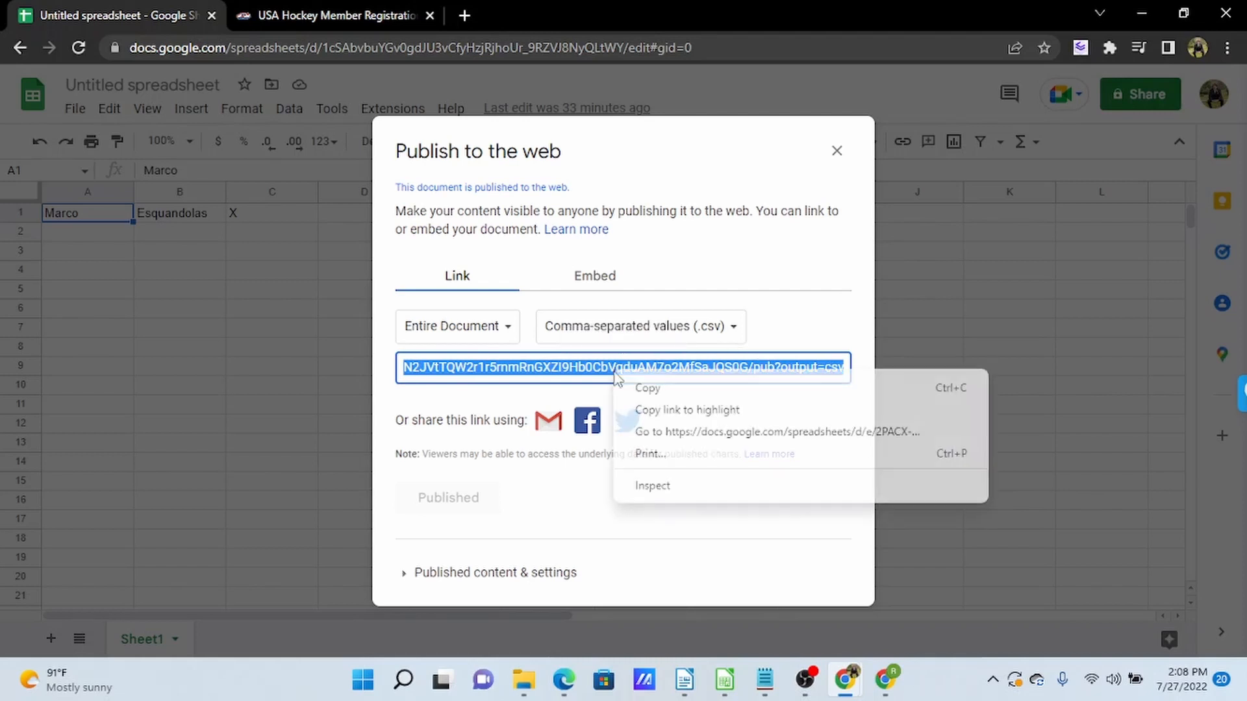
left_click(676, 390)
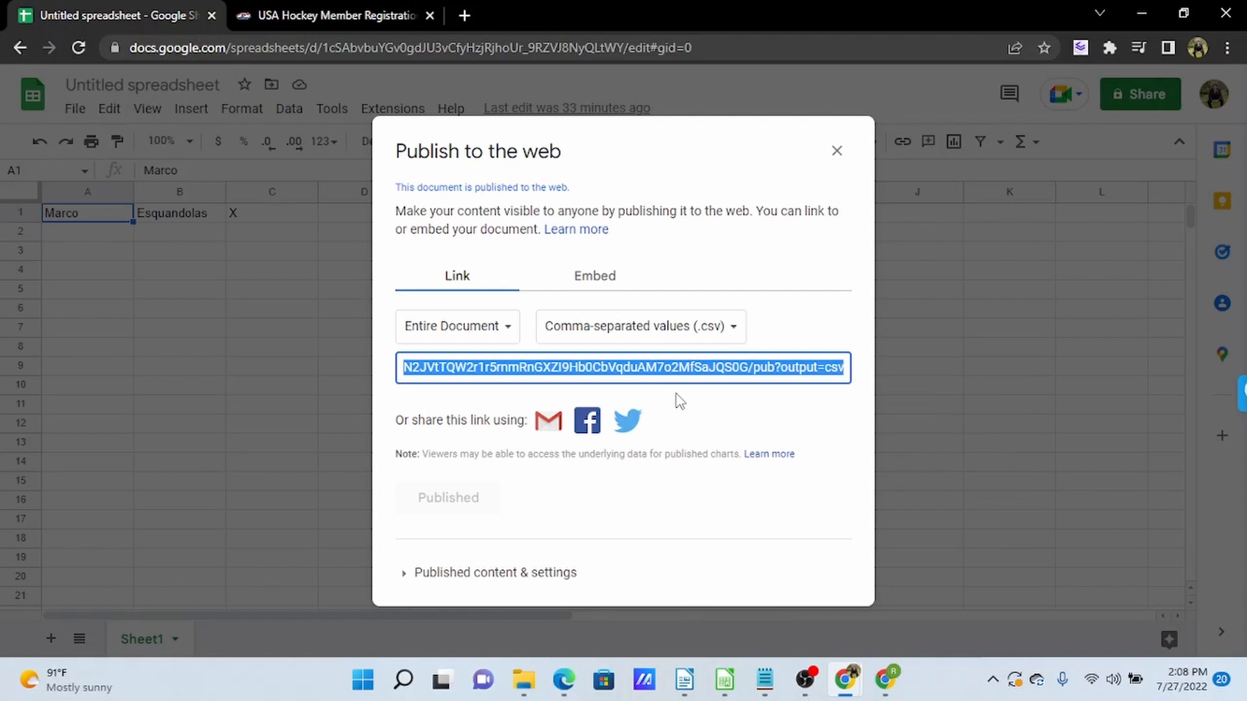
left_click(837, 152)
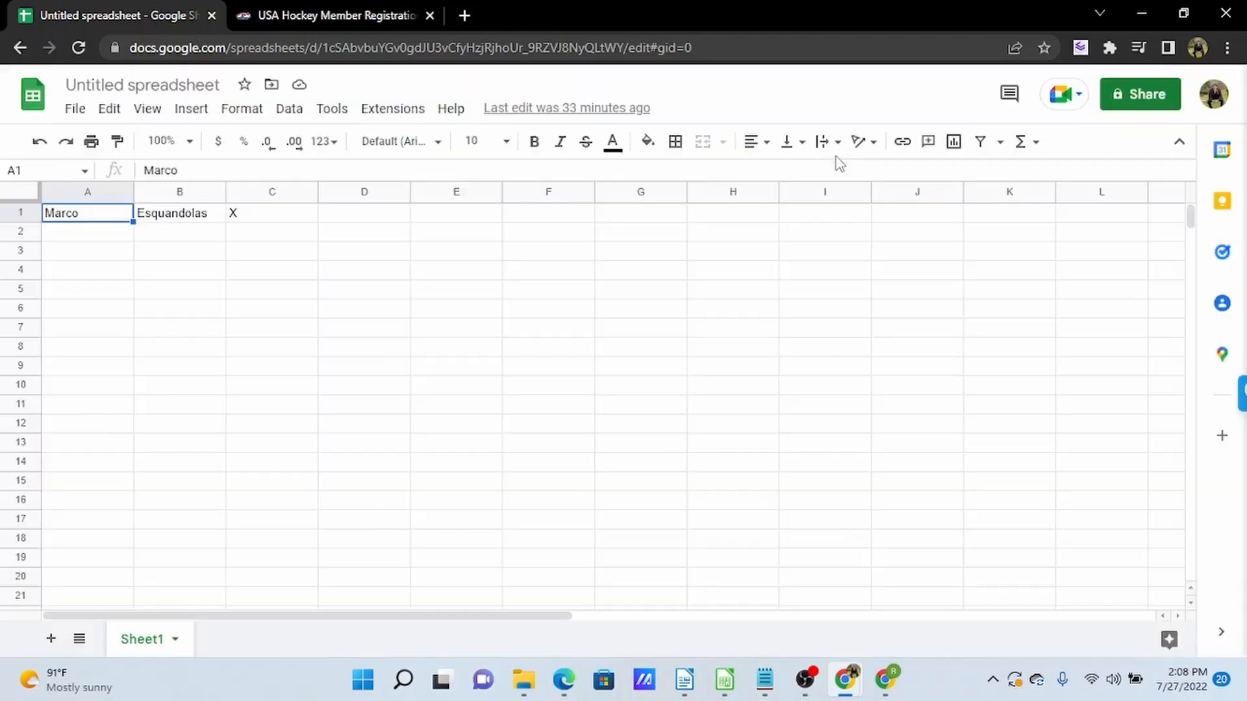
On the USA Hockey registration page, open Cheat Layer and add a Get Data GSheets action using the copied CSV URL
left_click(302, 17)
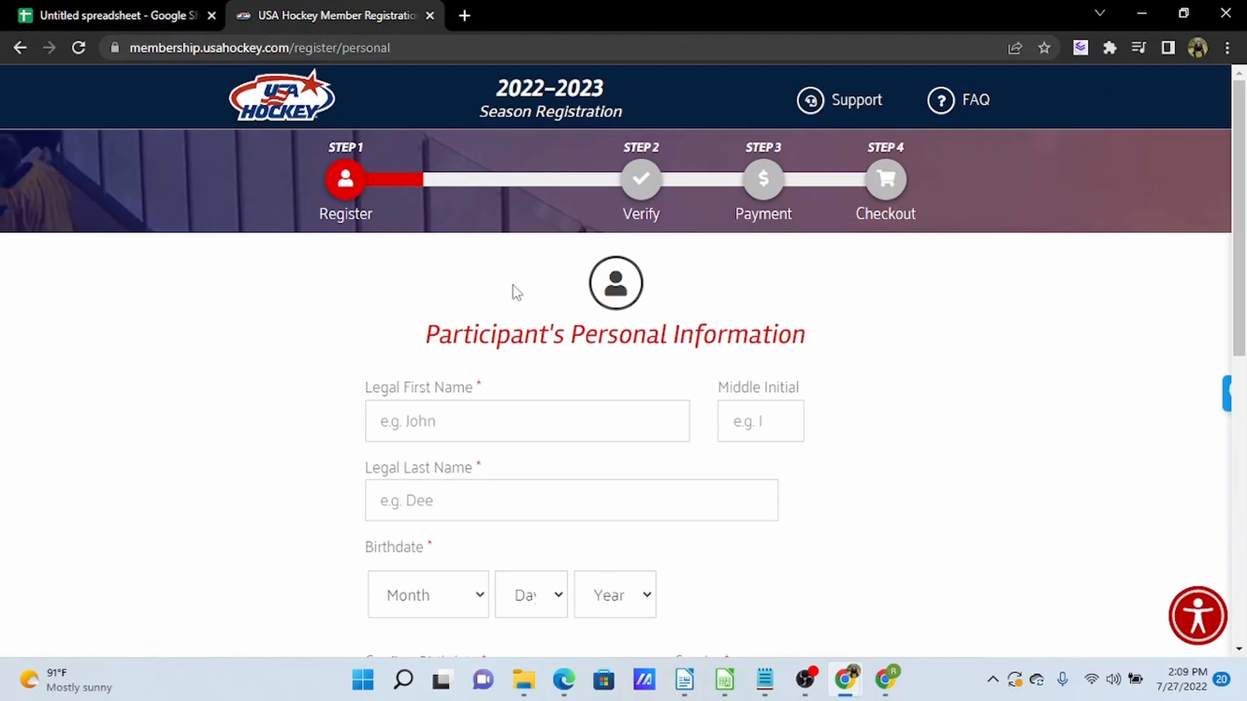
left_click(1080, 49)
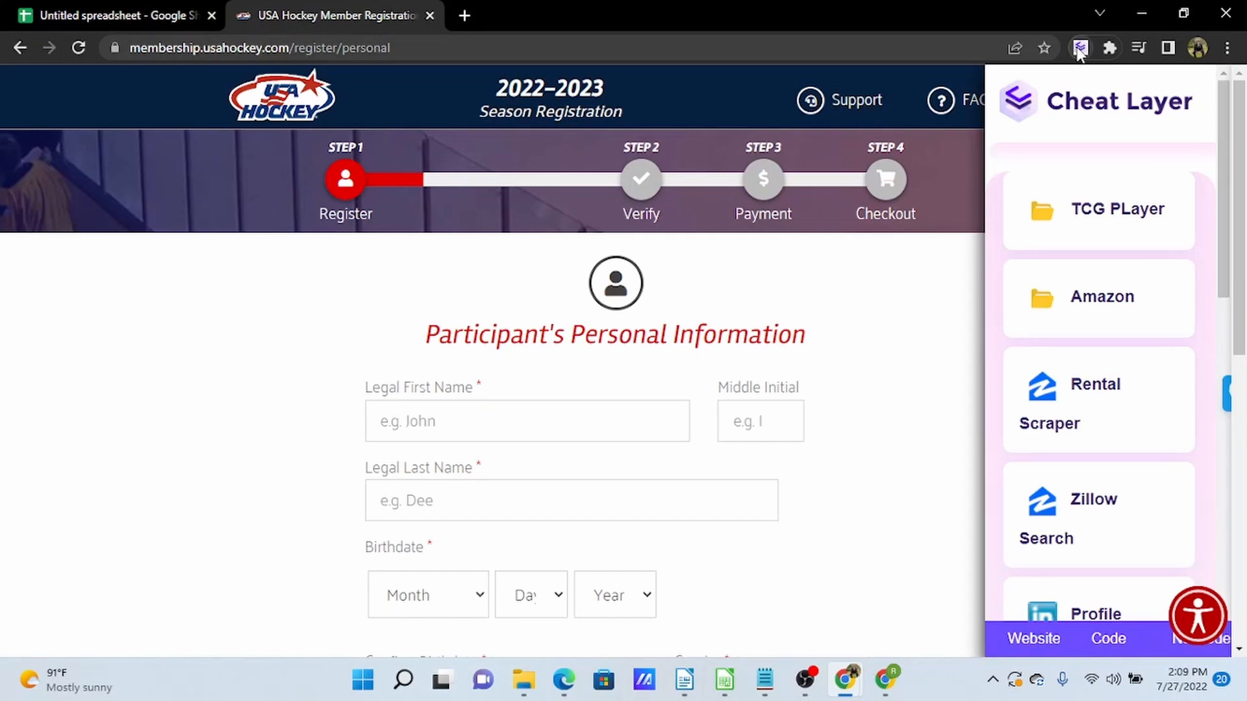
mouse_move(534, 306)
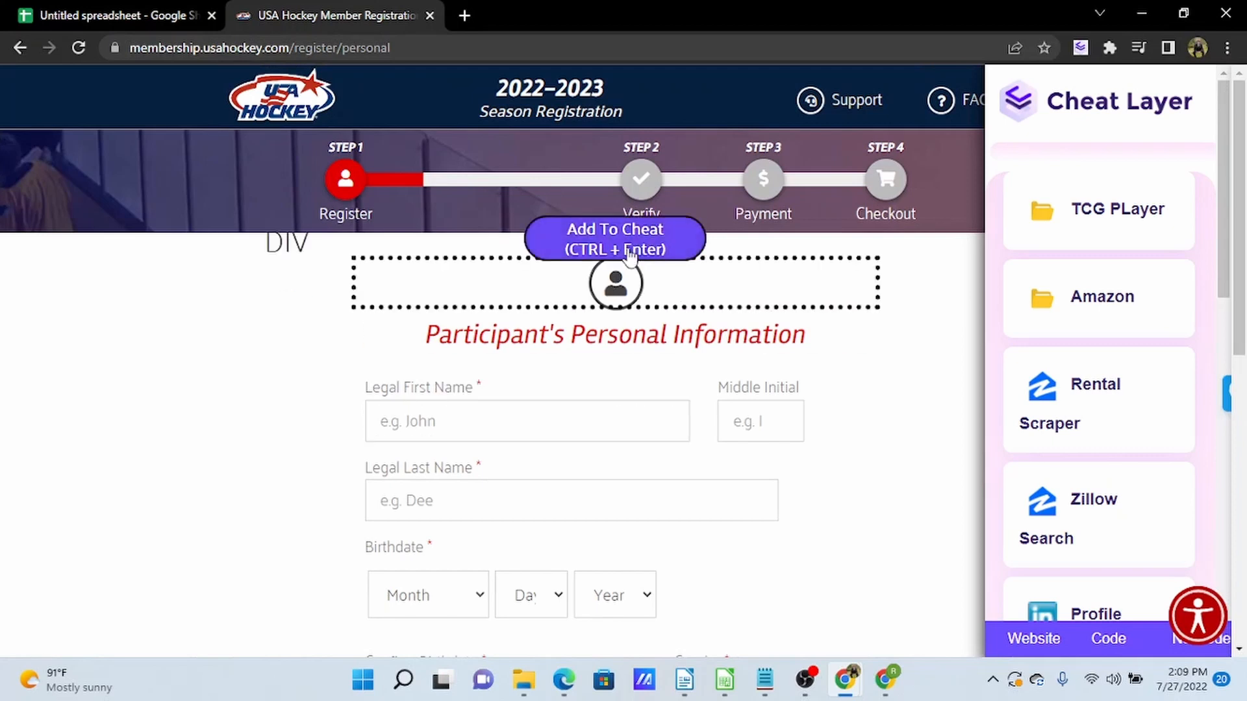
left_click(629, 249)
scroll(559, 533, "down", 2)
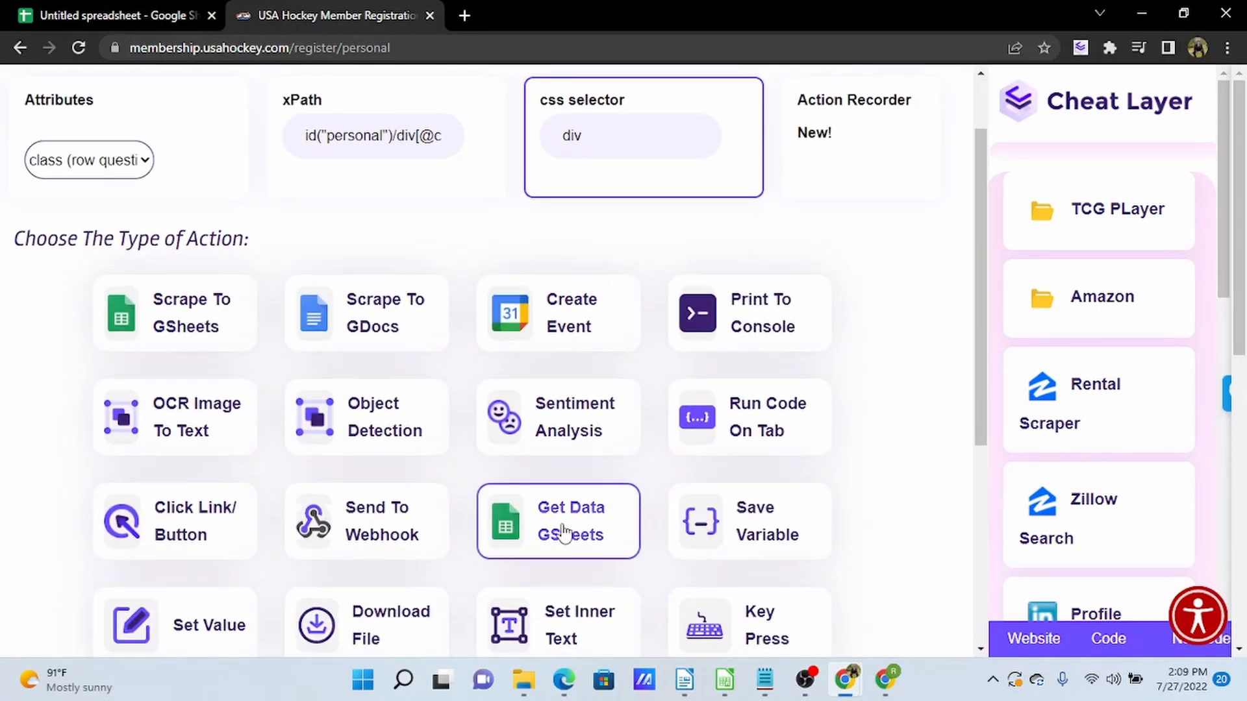
left_click(562, 531)
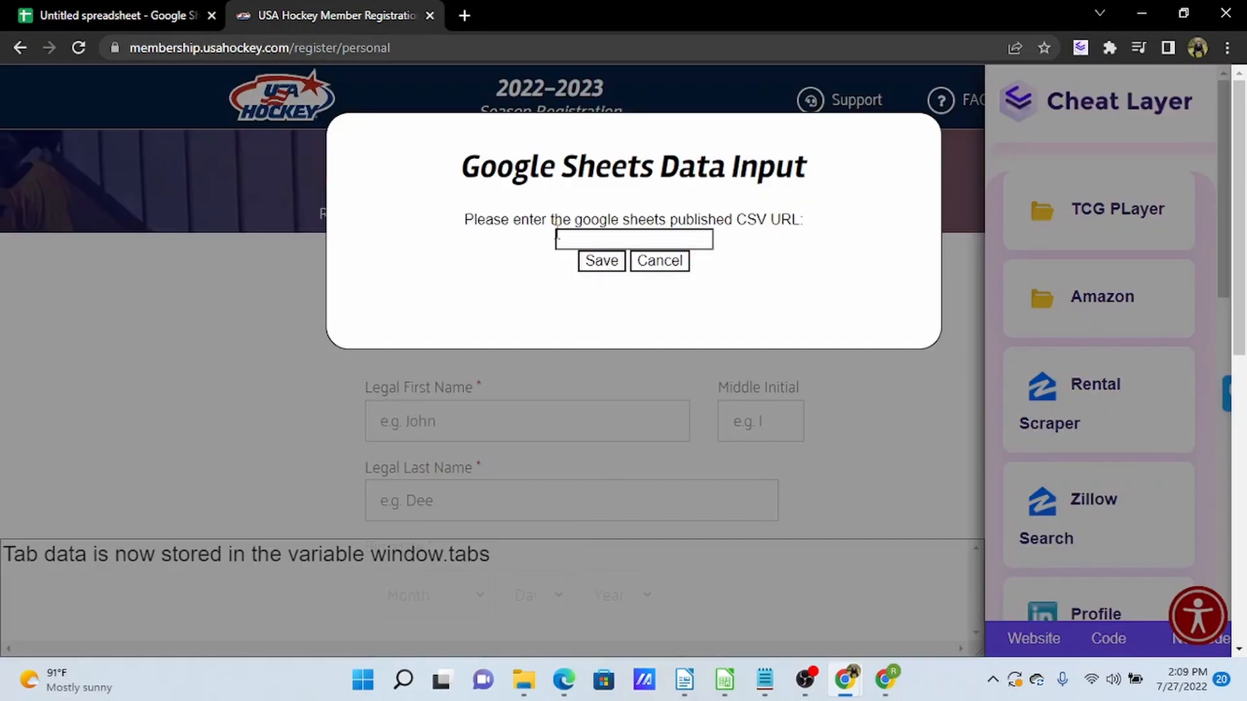
left_click(569, 235)
key("ctrl+v")
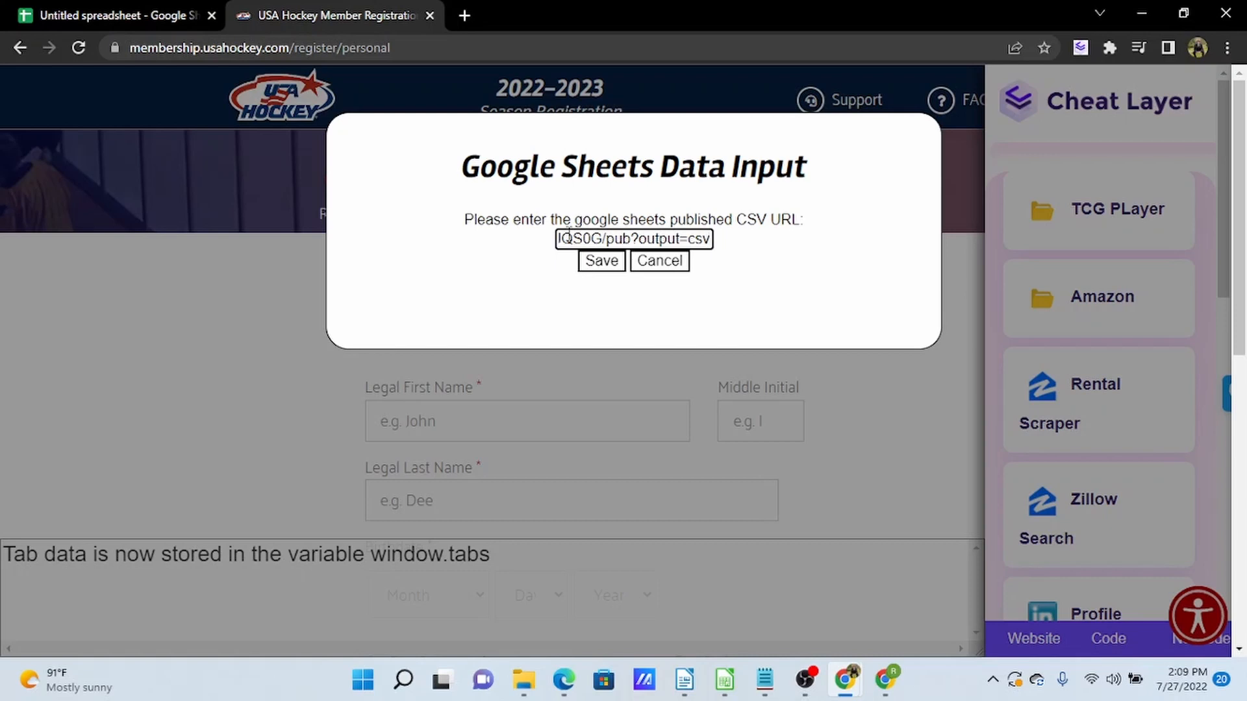
left_click(595, 267)
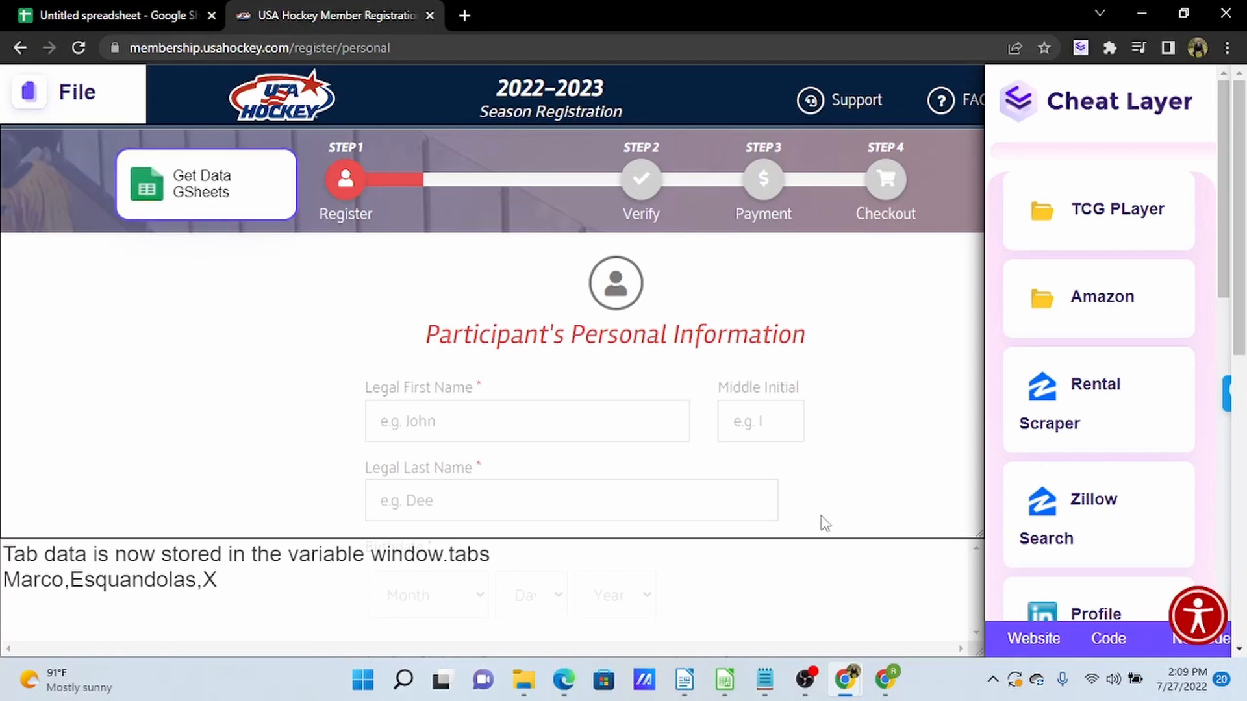
Add a Key Press action for the Legal First Name field, fed by Google Sheets Data Row 0 Column 0
left_click(1027, 641)
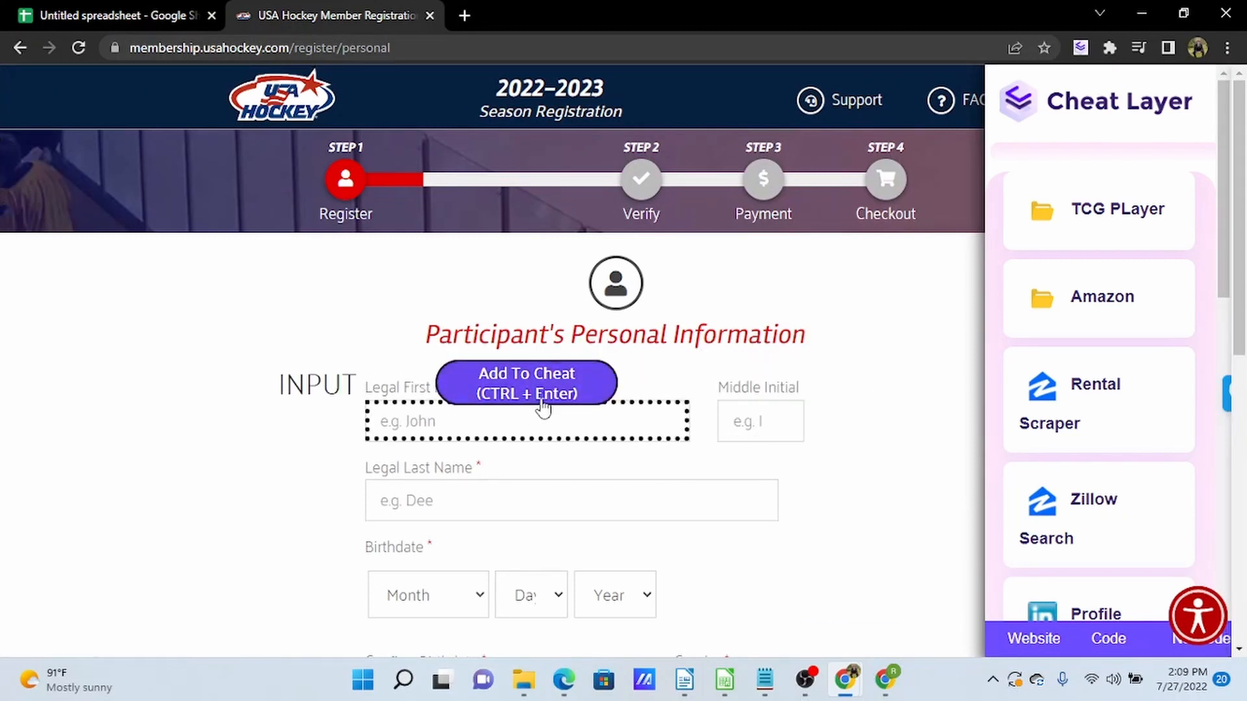
left_click(543, 404)
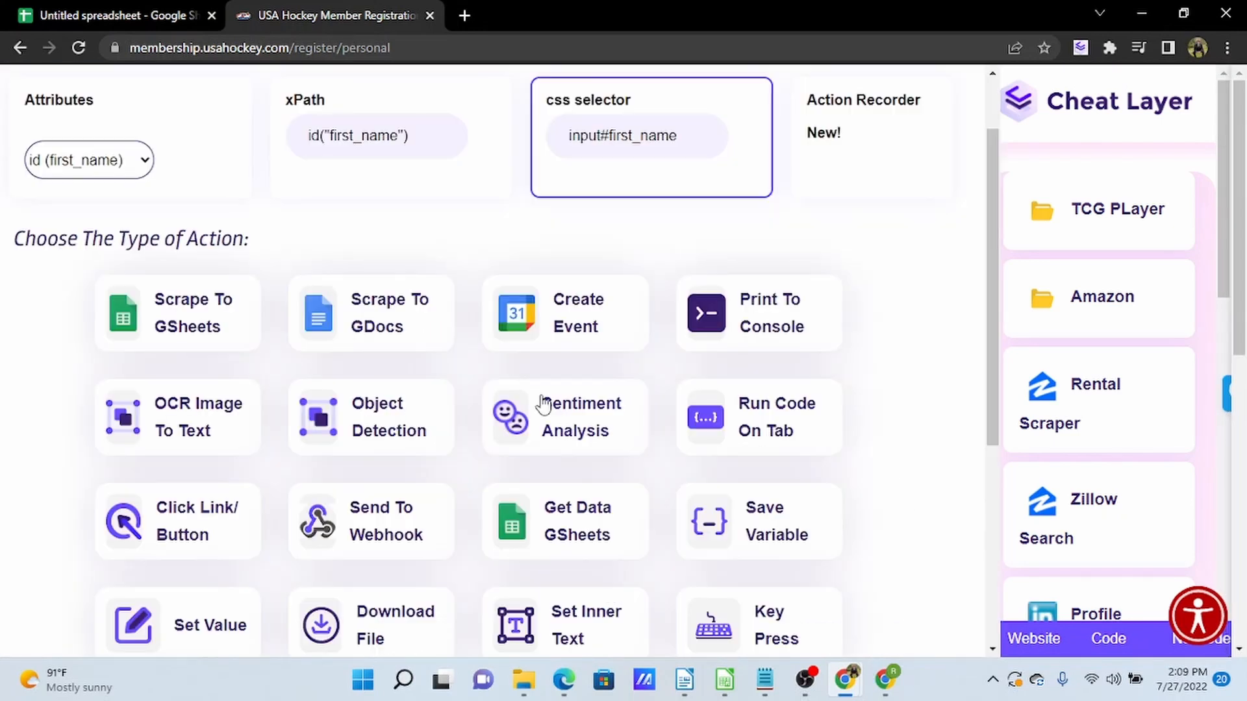
left_click(763, 639)
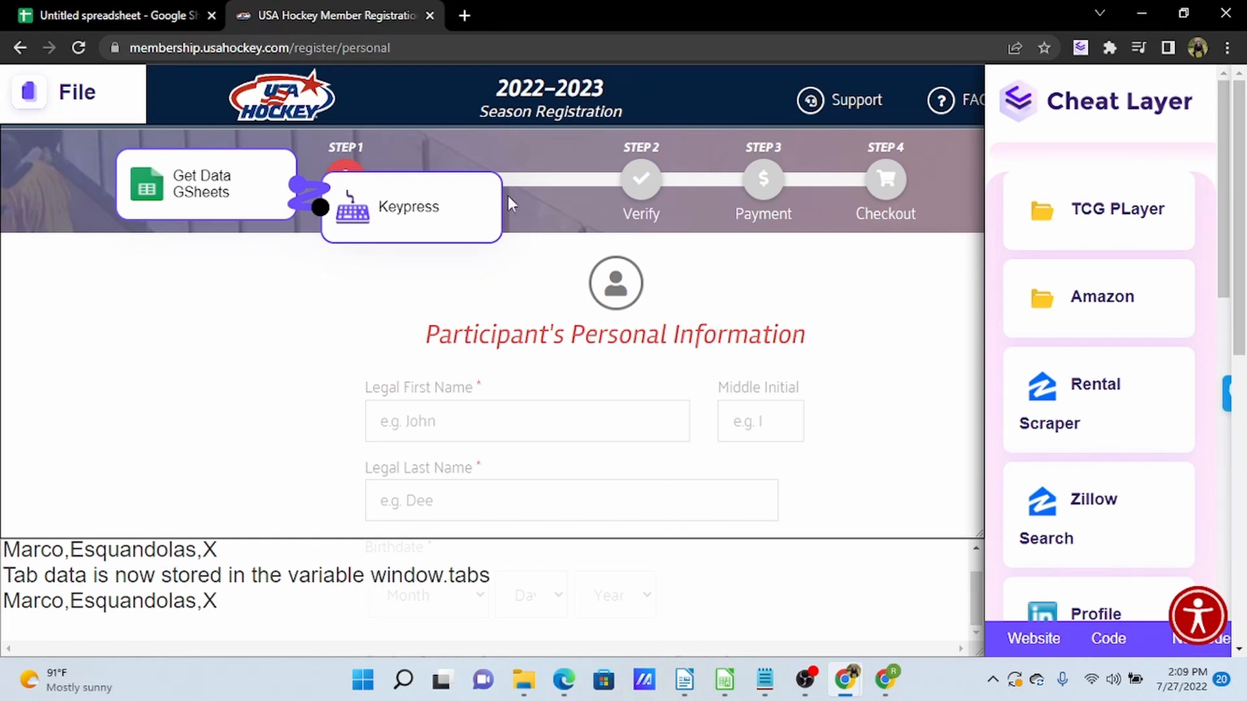
left_click(416, 206)
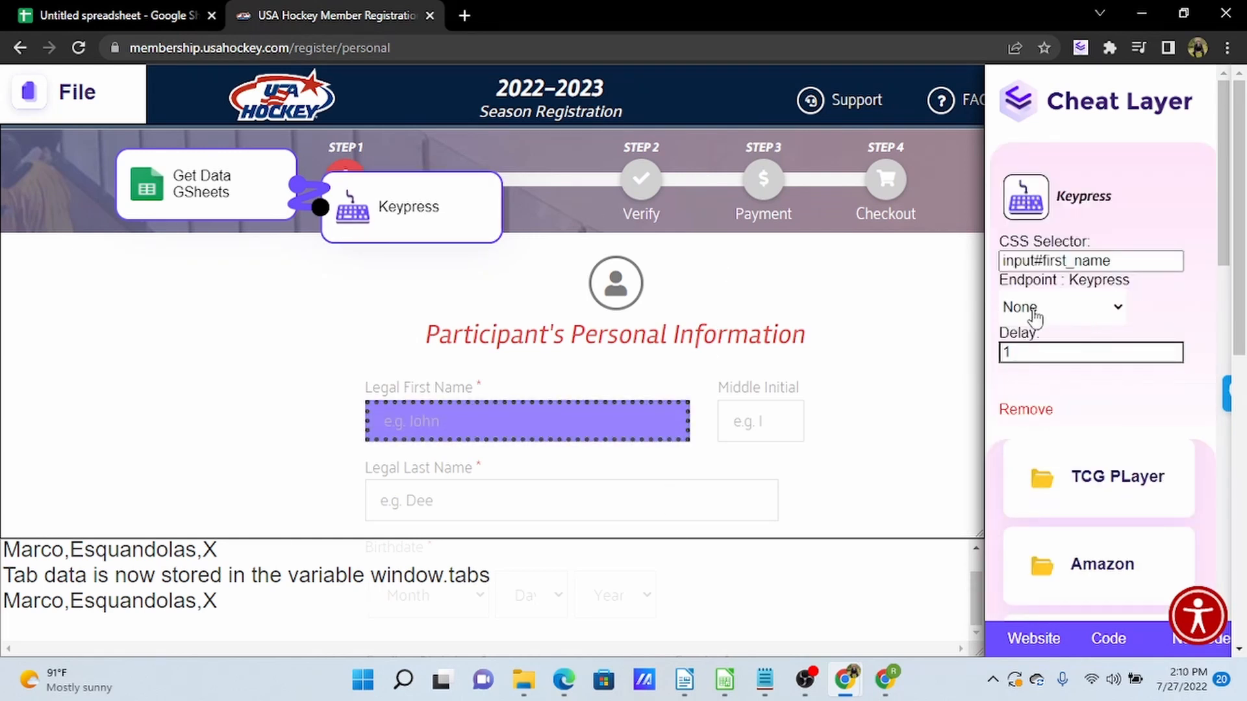
left_click(1115, 313)
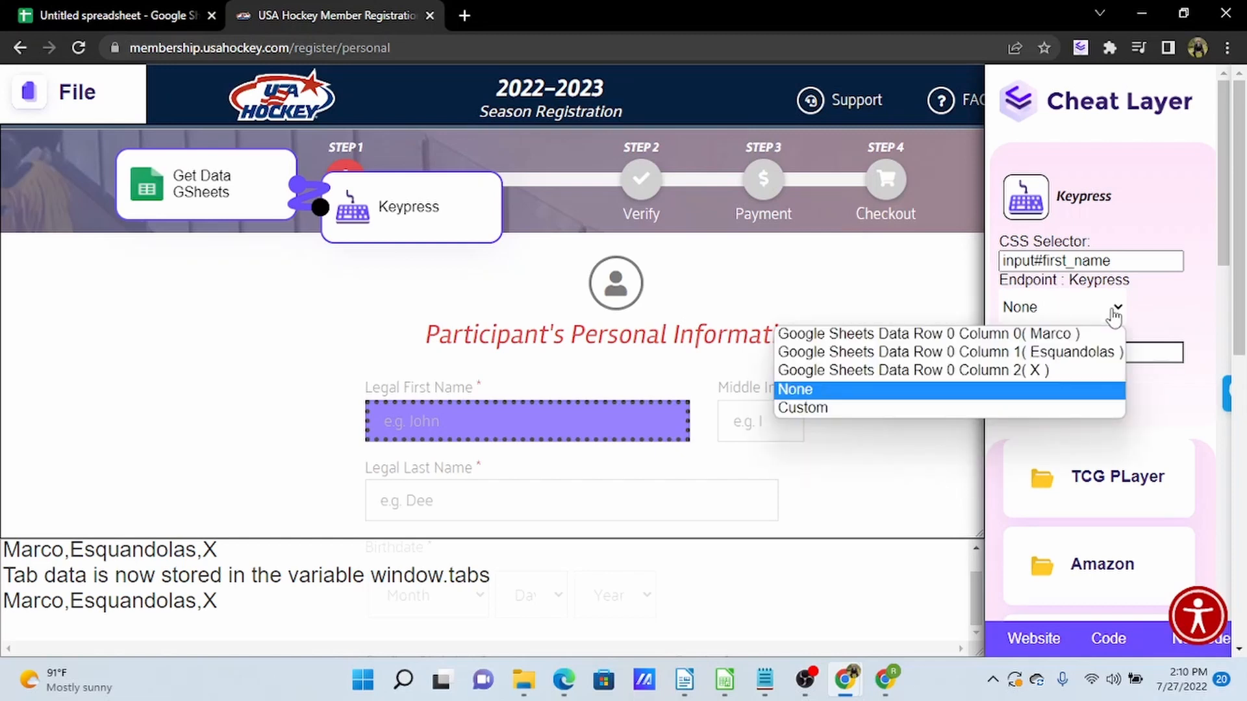
left_click(1013, 338)
Add a Key Press action for the Legal Last Name field, fed by Google Sheets Data Row 0 Column 1
left_click(1035, 640)
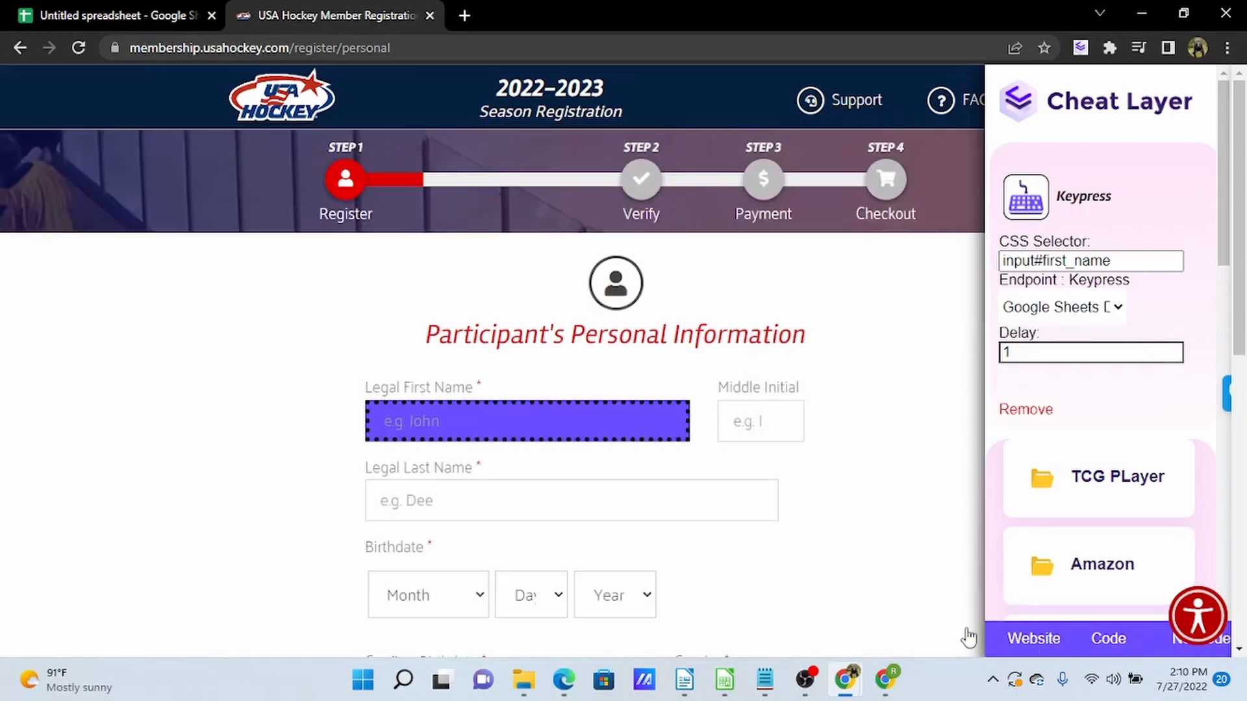
left_click(587, 470)
left_click(753, 617)
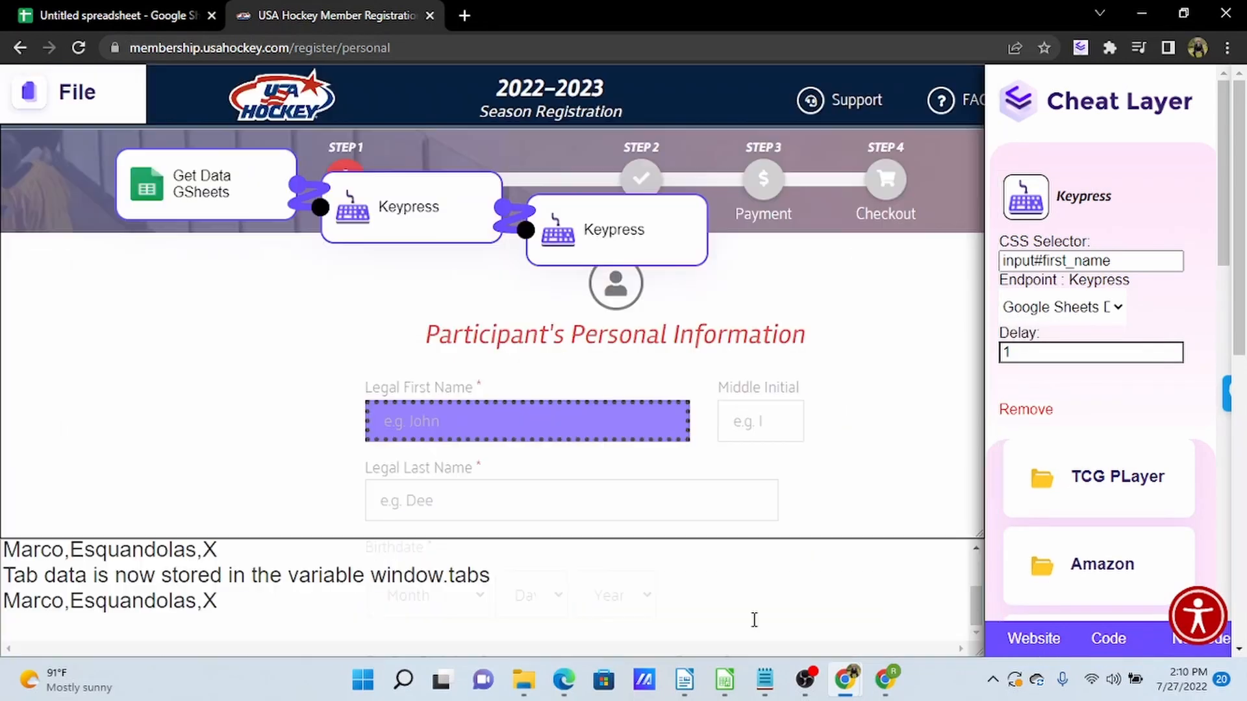
left_click(1079, 307)
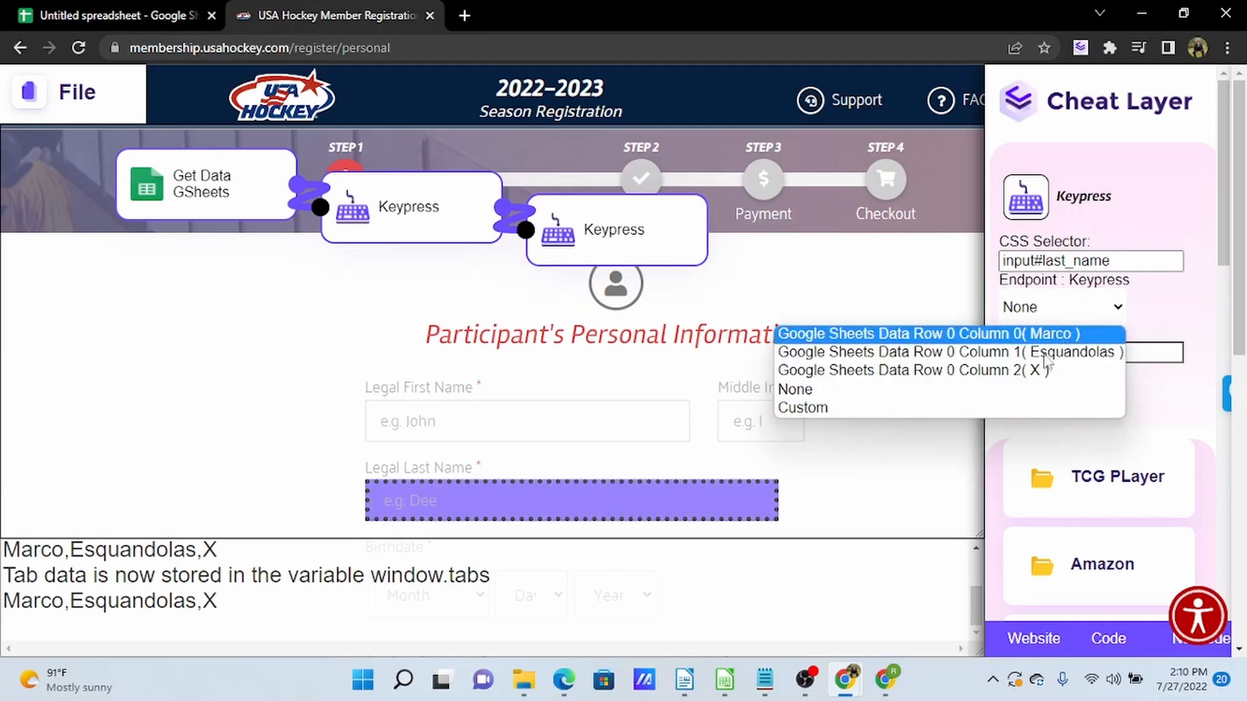
left_click(998, 371)
Add a Key Press action for the Middle Initial field, fed by Google Sheets Data Row 0 Column 2
left_click(1033, 639)
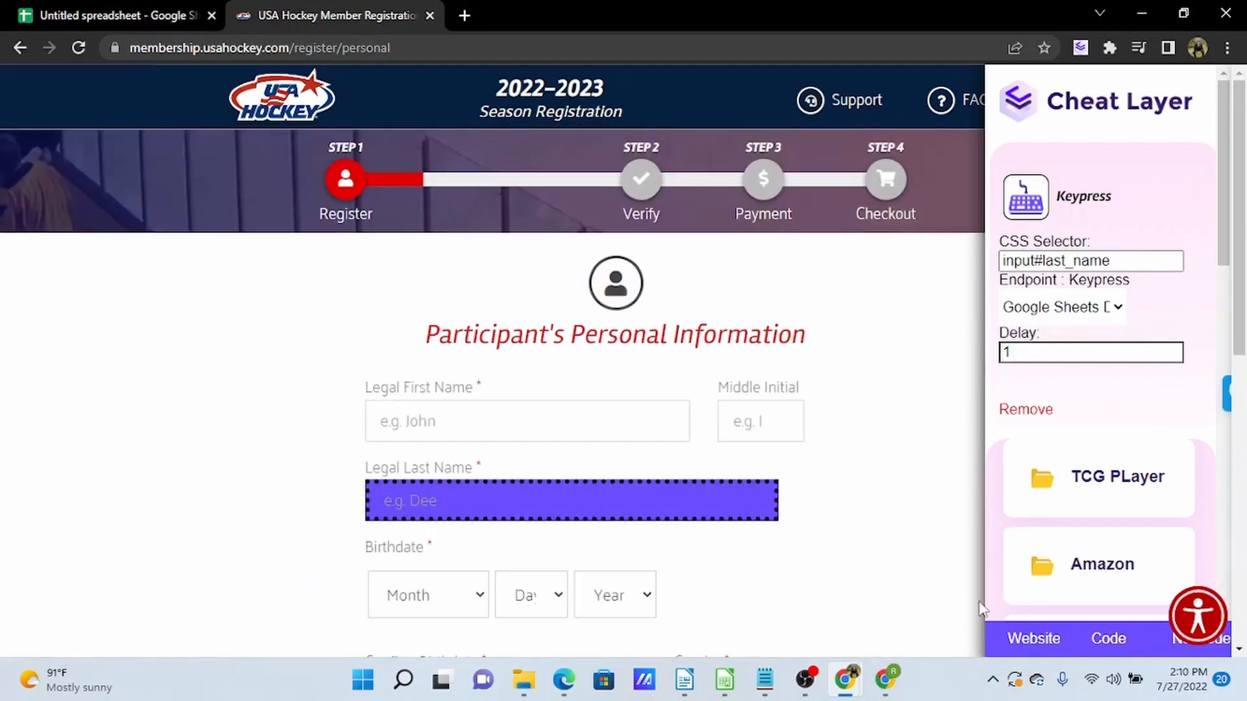
mouse_move(773, 421)
left_click(773, 386)
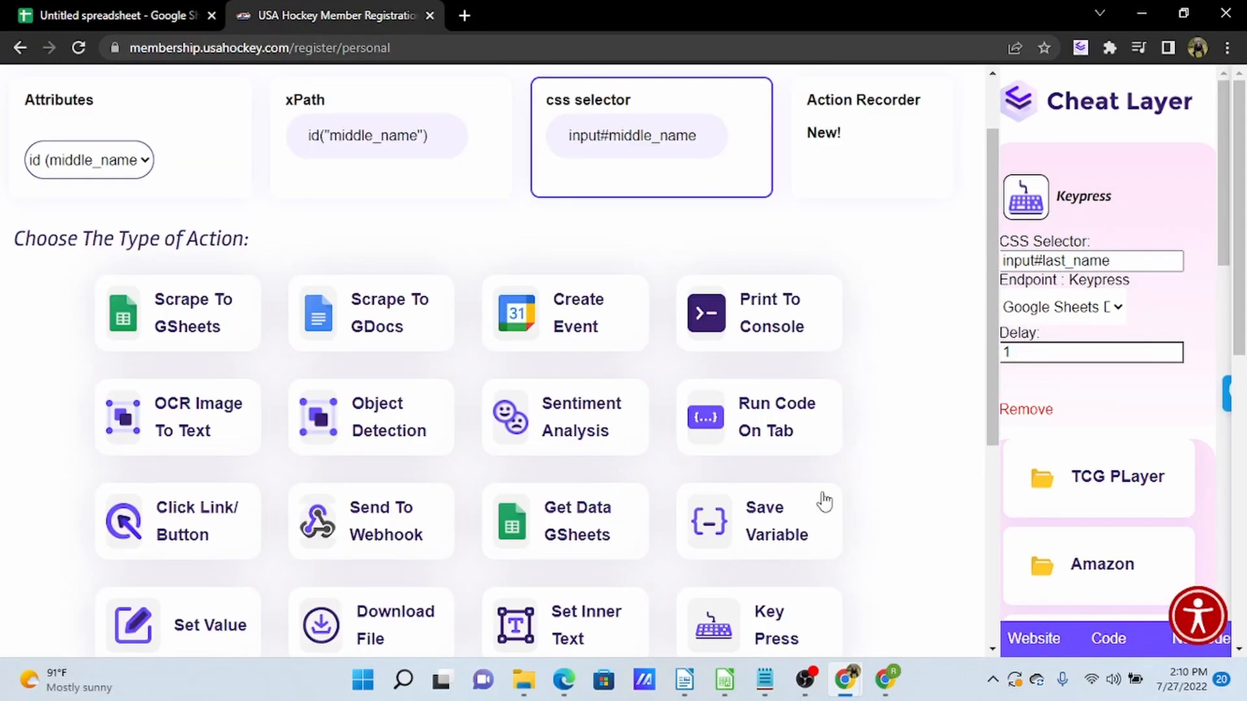
left_click(771, 626)
left_click(840, 273)
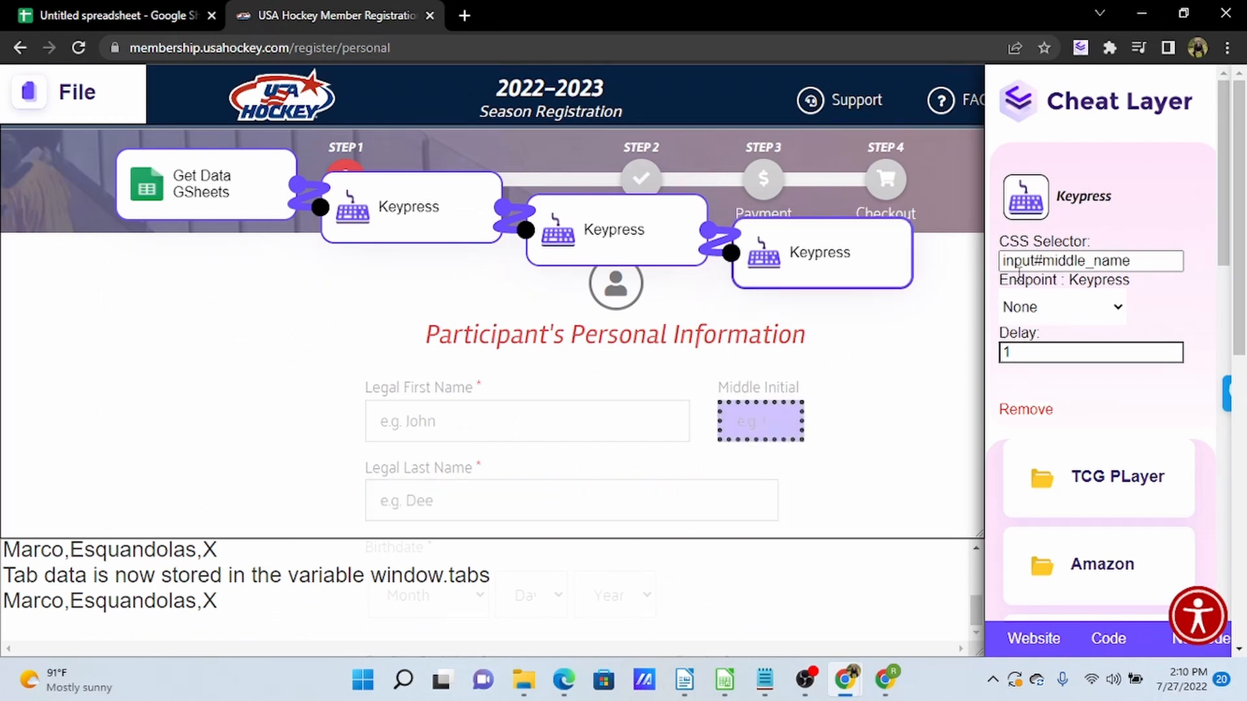
left_click(1121, 312)
left_click(1026, 371)
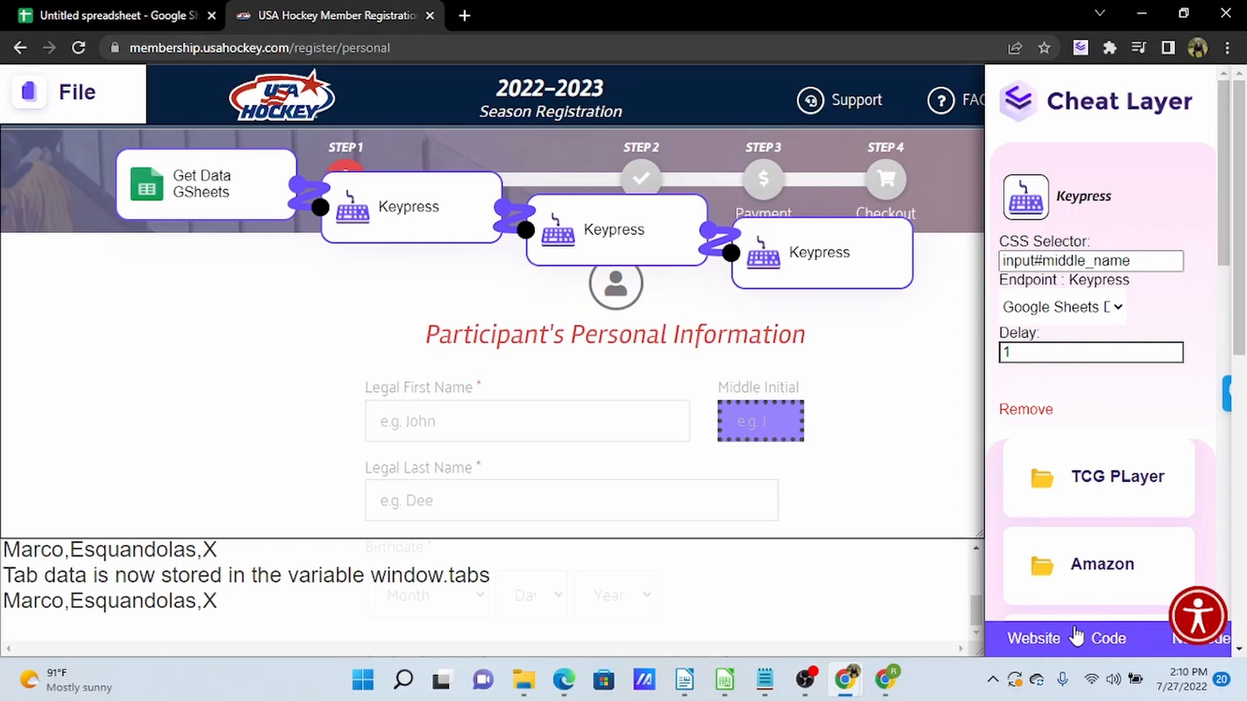
Run the automation and return to the website view to check the name fields of the registration form
left_click(65, 98)
left_click(89, 232)
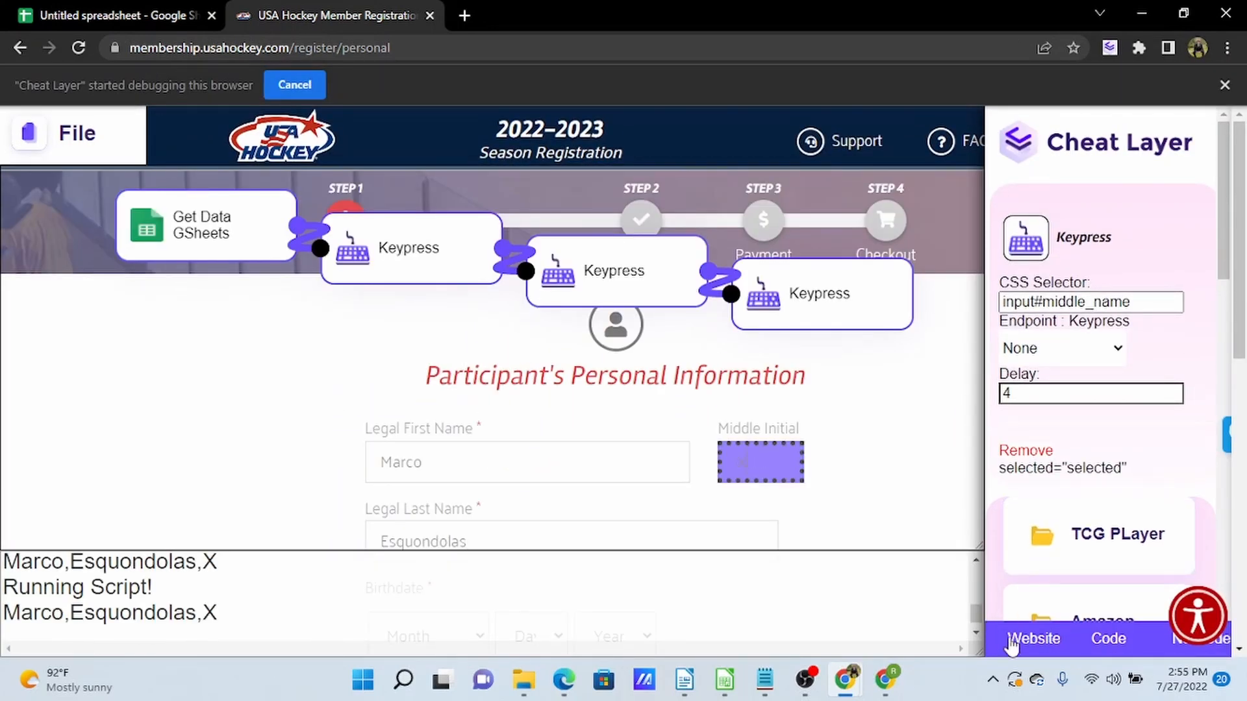
left_click(1033, 639)
scroll(863, 468, "down", 3)
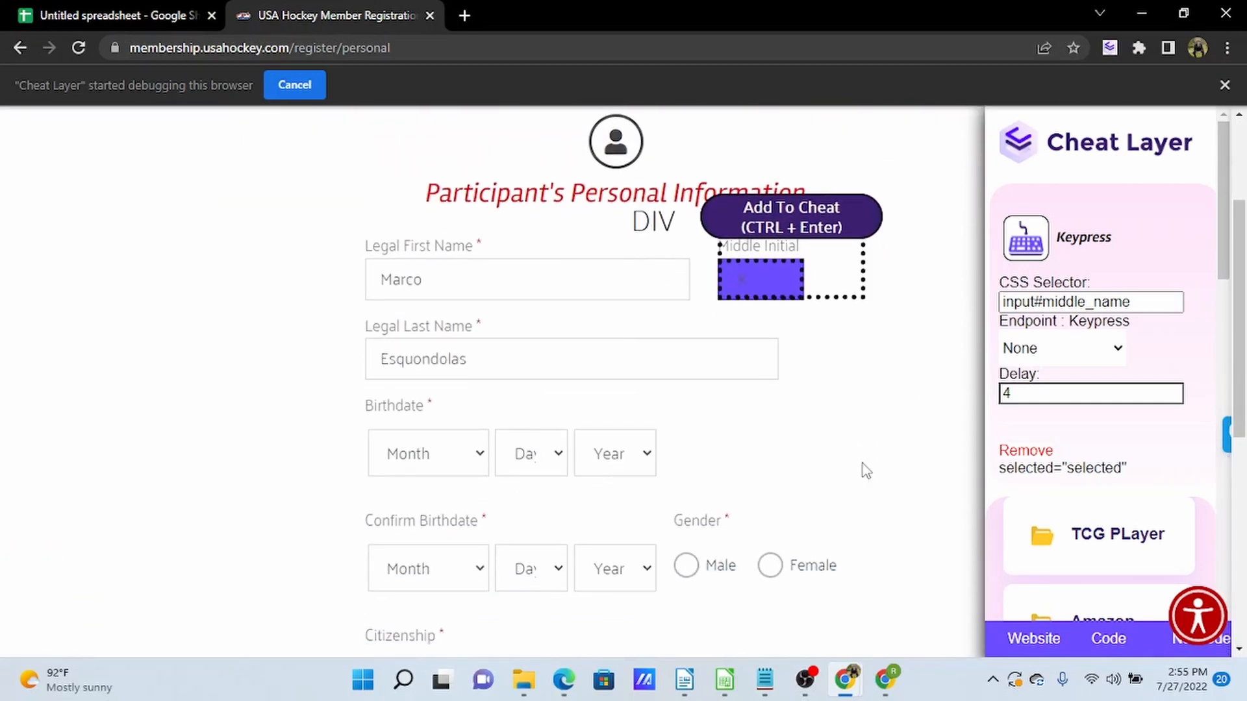